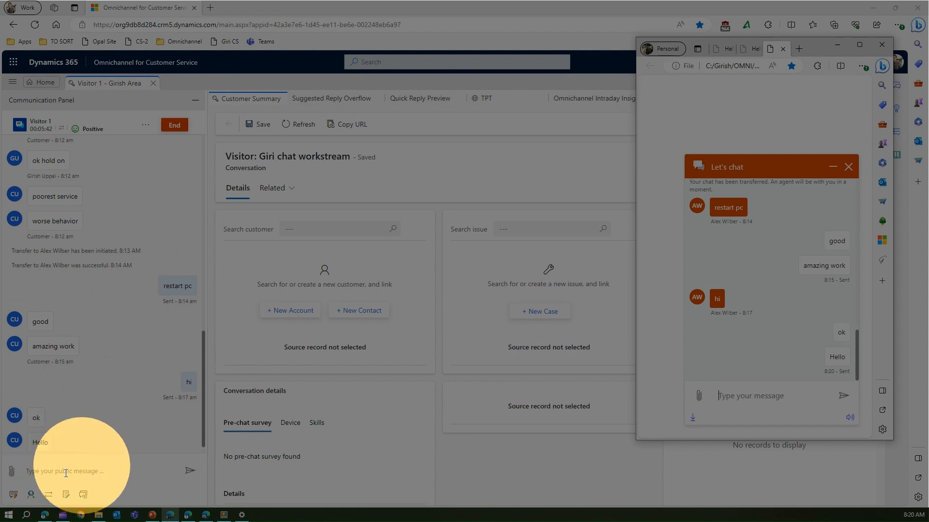
# - Send "Issue with Surface book .. bluie screen" as the customer in the Let's chat widget
pyautogui.click(777, 396)
pyautogui.write('Issue with Surface book .. bluie screen')
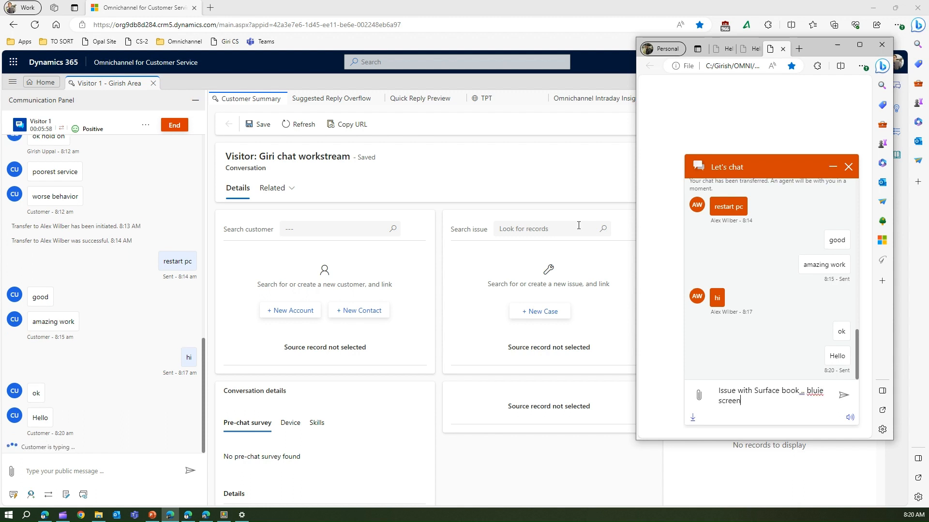
pyautogui.press('Return')
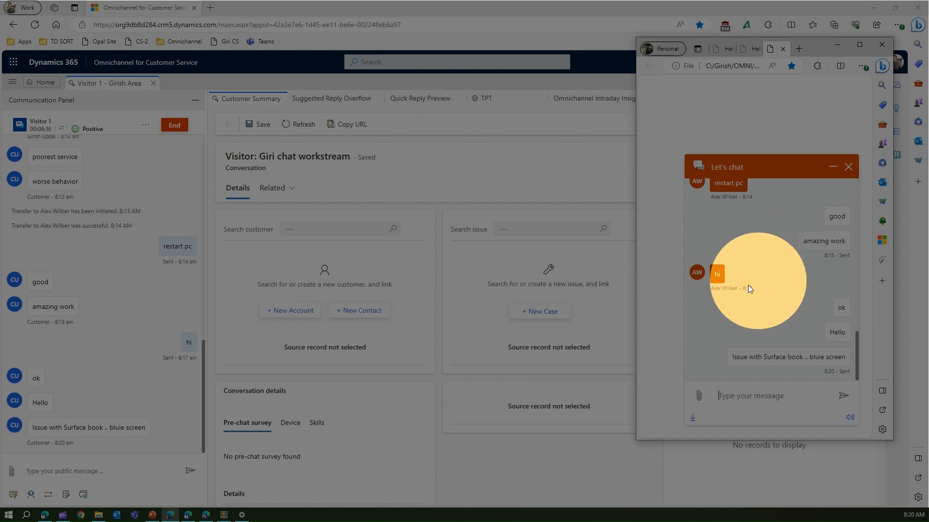
# - Switch to the agent's window, keep the customer chat on top and try to start a consultation for the Visitor 1 conversation
pyautogui.click(468, 161)
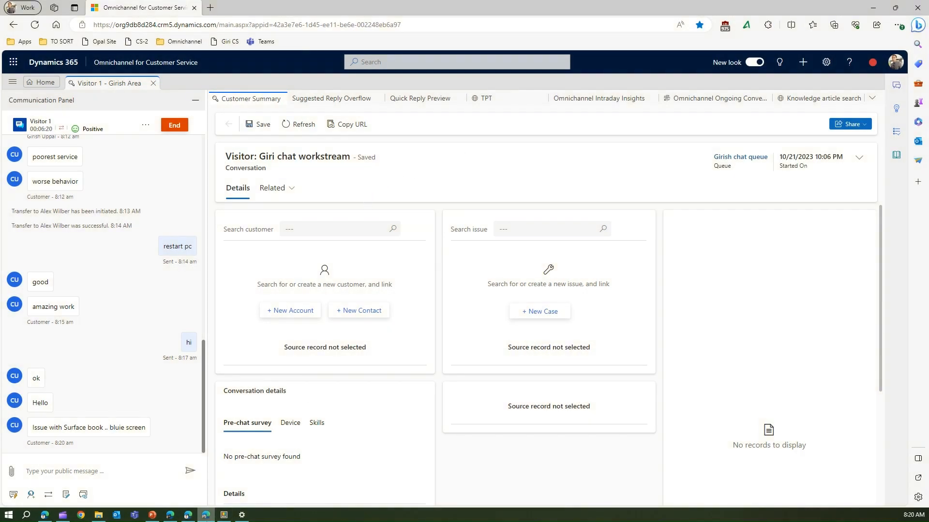
pyautogui.click(178, 518)
pyautogui.moveTo(824, 45); pyautogui.dragTo(818, 39)
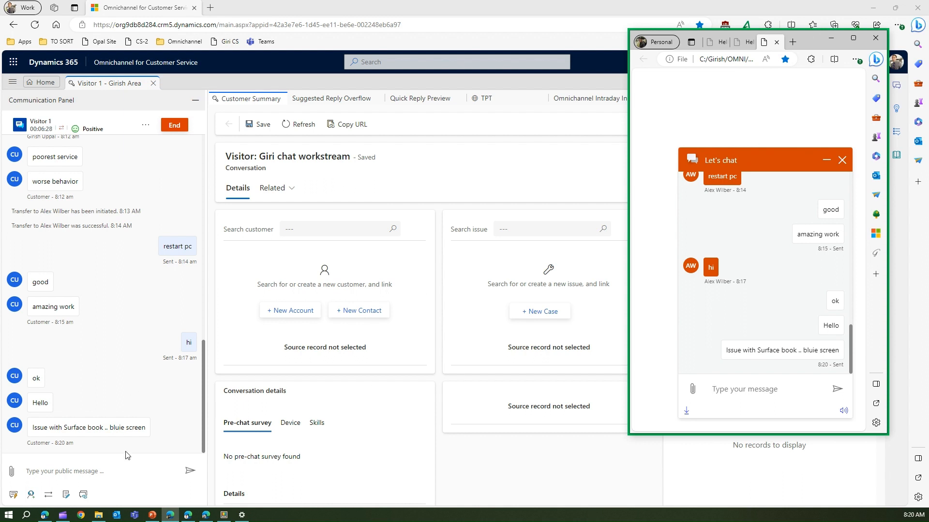
pyautogui.click(27, 472)
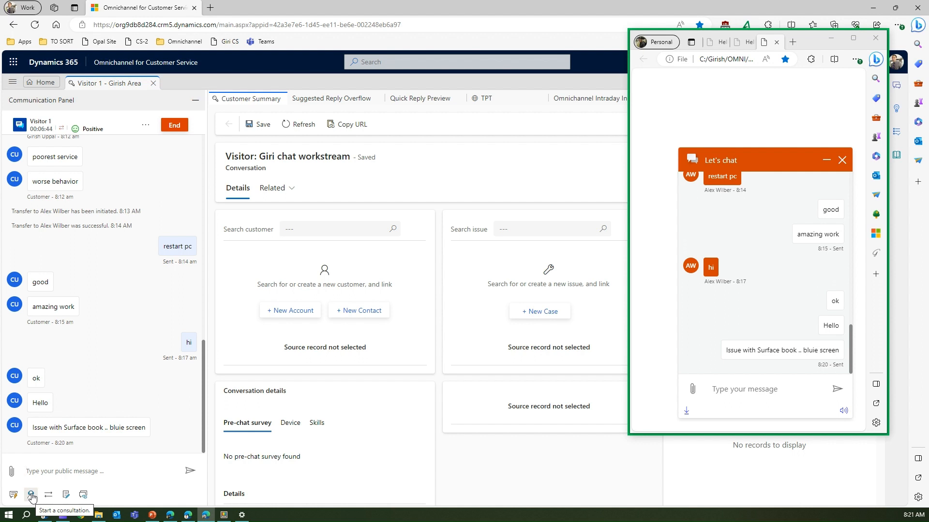
pyautogui.click(32, 495)
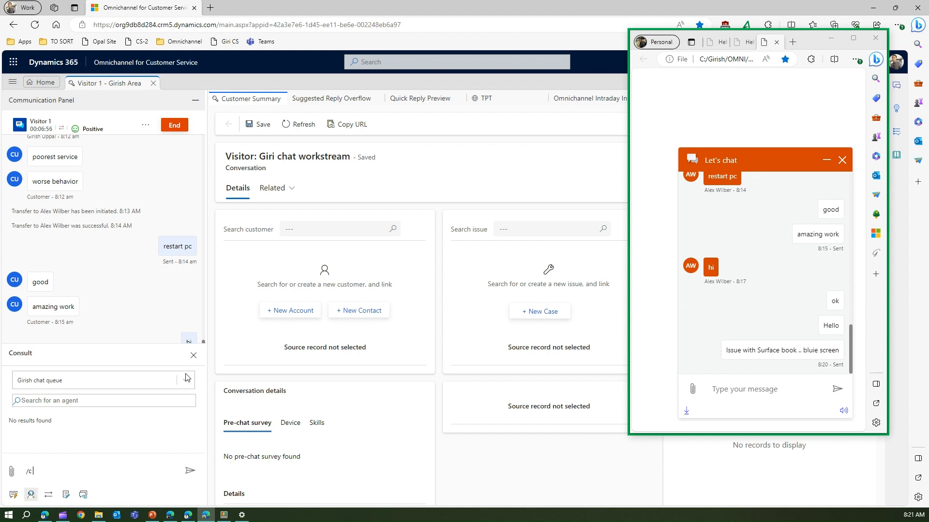
# - Switch to the supervisor's window, move the customer chat out of the way and open the Visitor 1 conversation
pyautogui.click(189, 517)
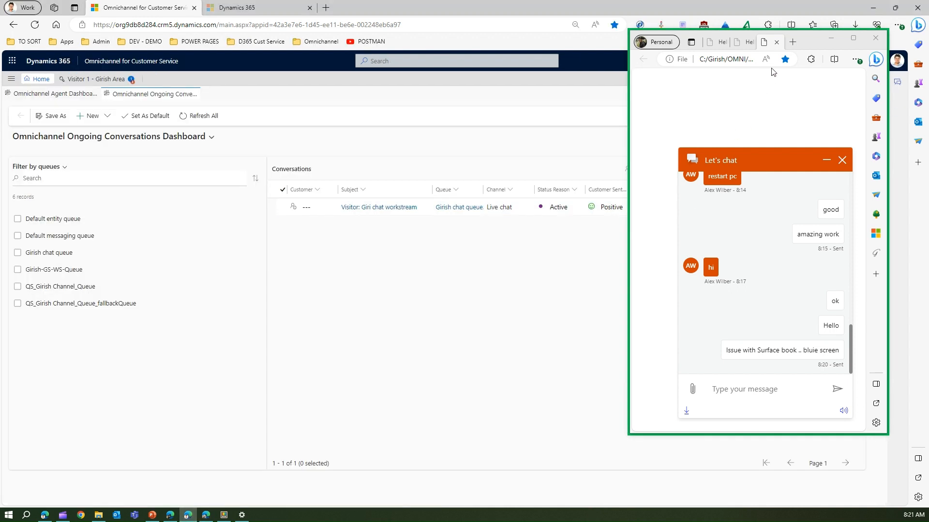
pyautogui.moveTo(810, 39); pyautogui.dragTo(788, 129)
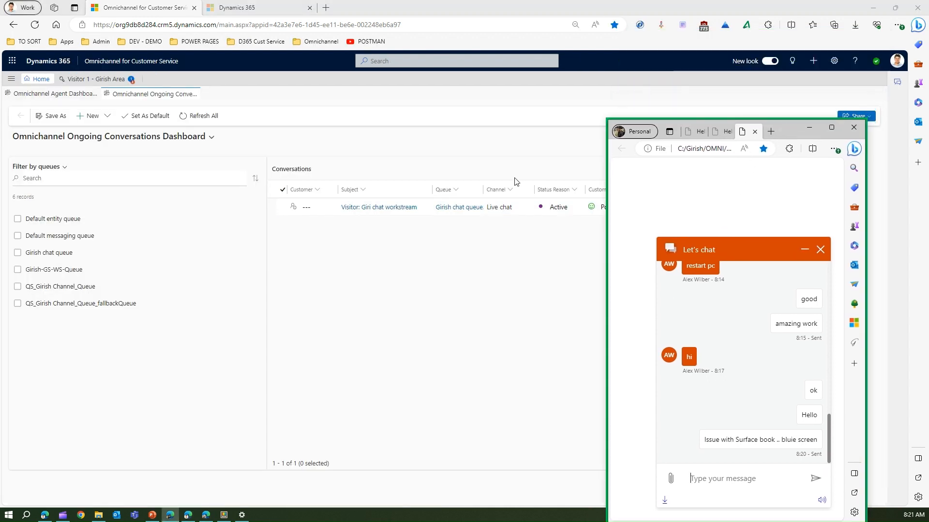
pyautogui.click(346, 311)
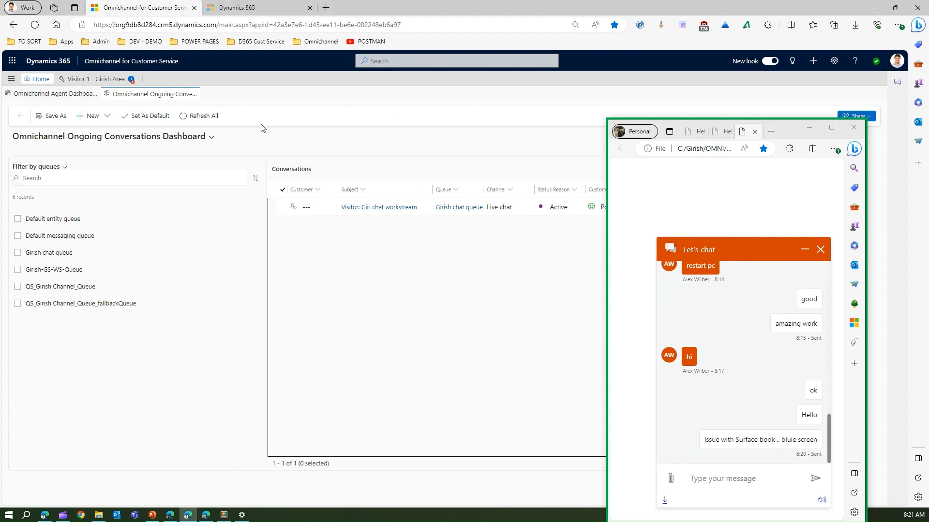
pyautogui.click(109, 81)
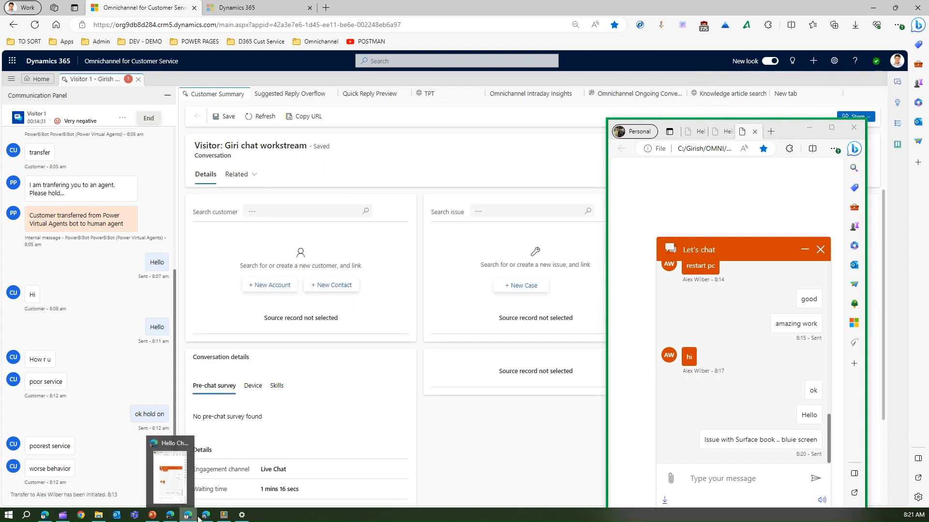
# - Return to the agent's window, restart the consultation and add the available supervisor to it
pyautogui.click(171, 473)
pyautogui.click(115, 396)
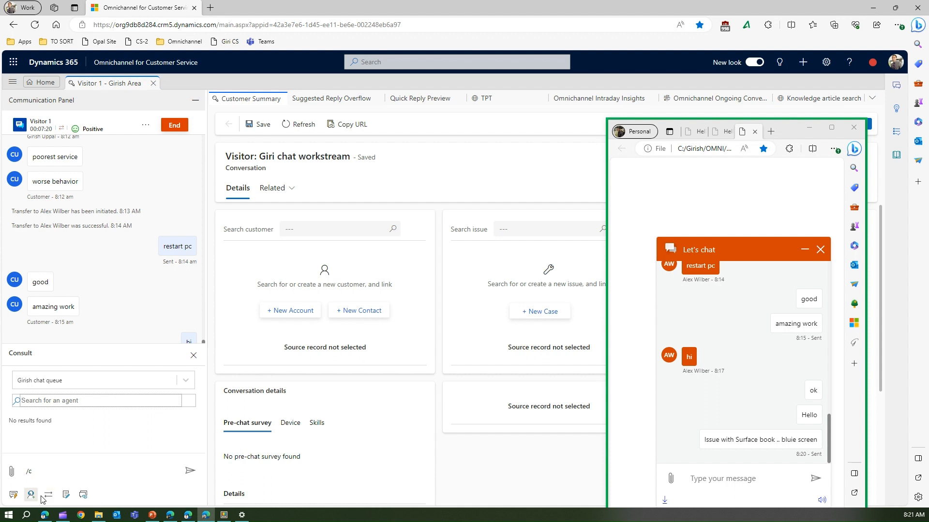
pyautogui.click(193, 356)
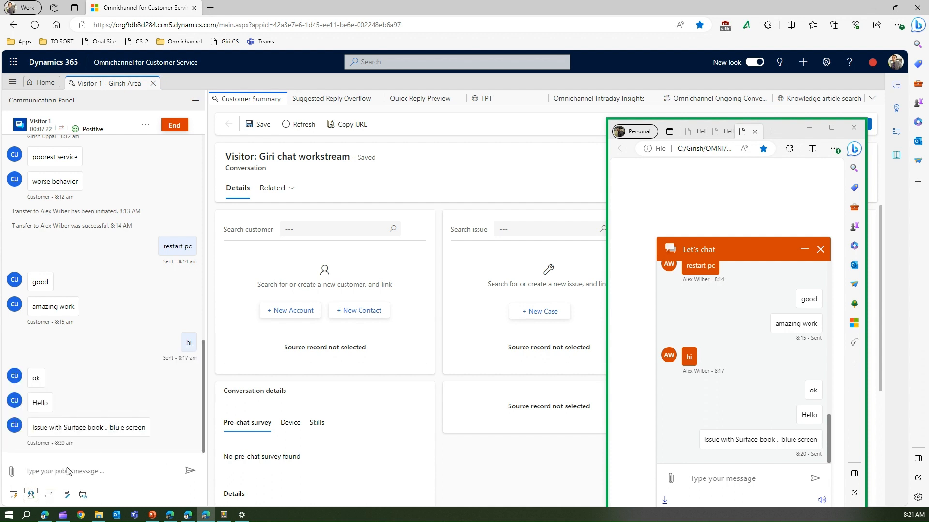
pyautogui.click(31, 495)
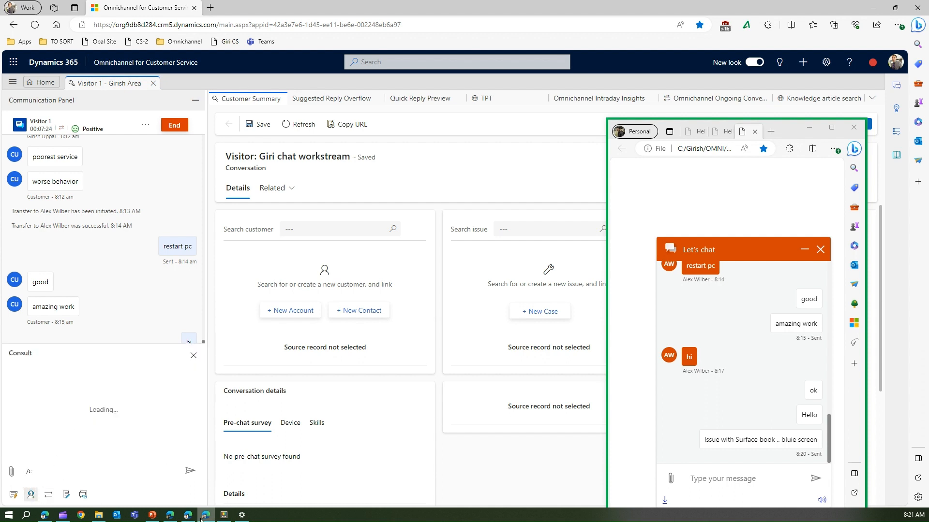
pyautogui.moveTo(193, 520)
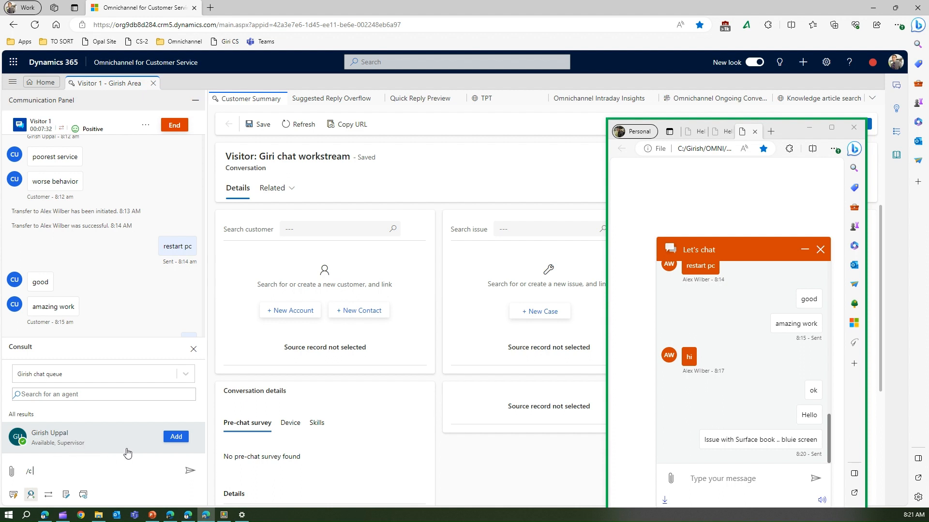
pyautogui.click(178, 440)
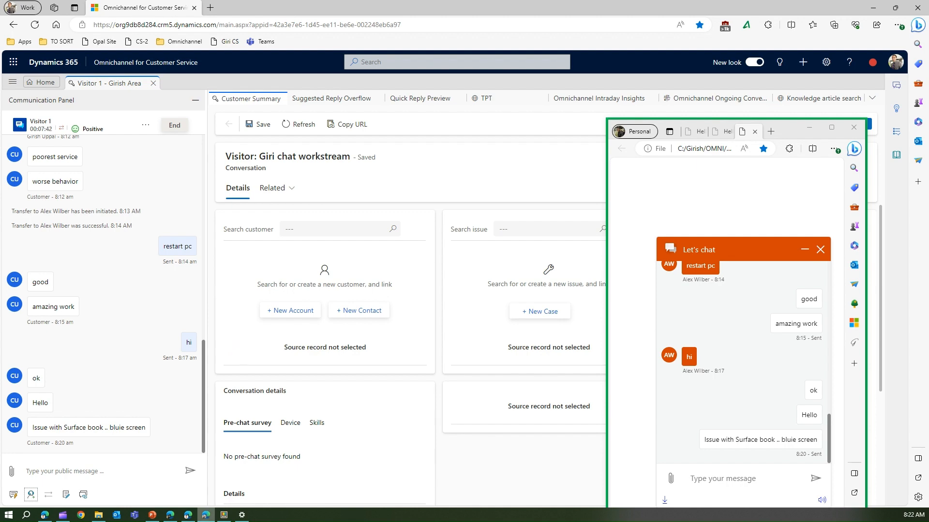
# - Accept the consult request for Visitor 1 in the supervisor's window, moving the customer chat off the notification
pyautogui.click(185, 518)
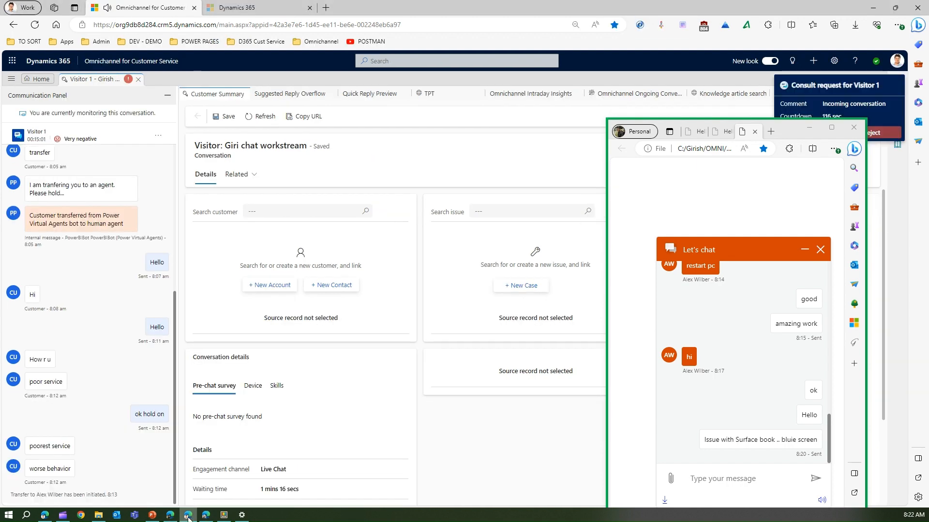
pyautogui.moveTo(787, 135); pyautogui.dragTo(813, 205)
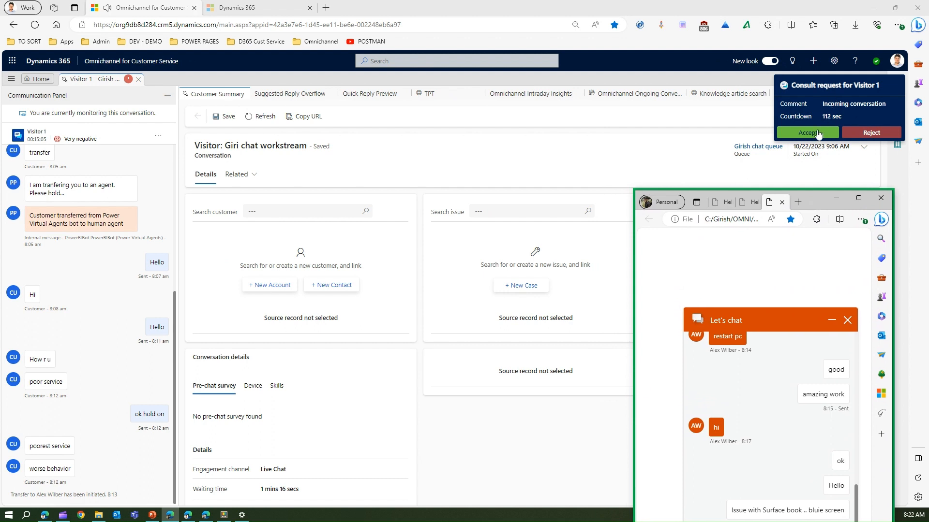
pyautogui.click(818, 133)
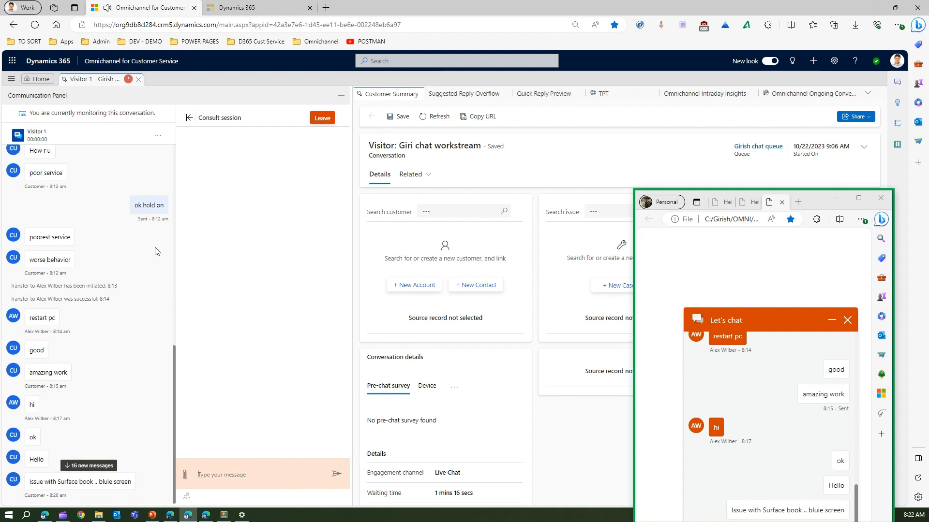
# - From the agent's consult session, send the supervisor an internal message that the customer "needs infor on blue screen on surface"
pyautogui.click(206, 515)
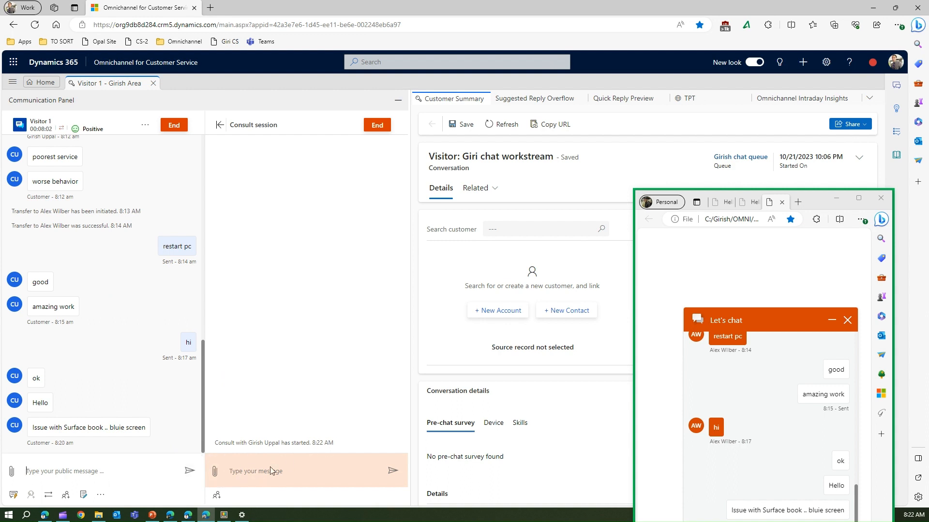
pyautogui.write('Hey Girish, Customer needs infor on blue screen on')
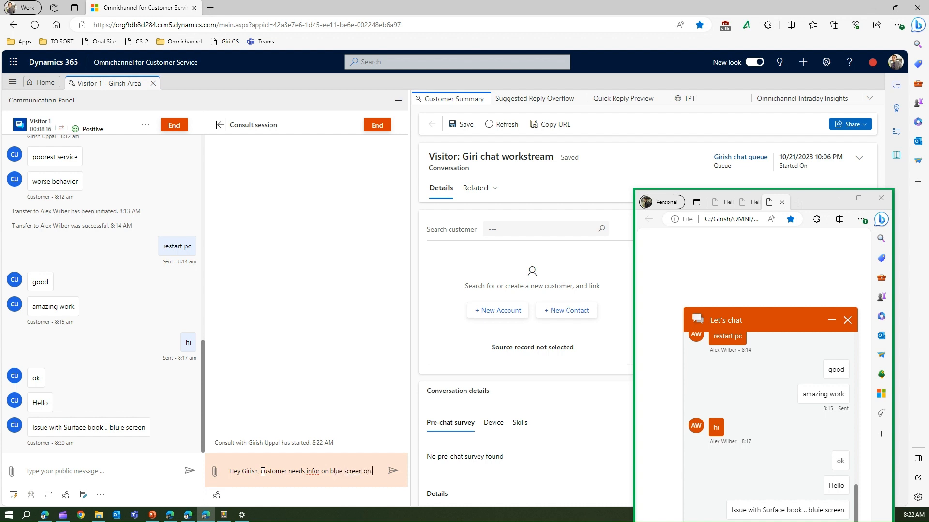
pyautogui.write('surface')
pyautogui.press('Return')
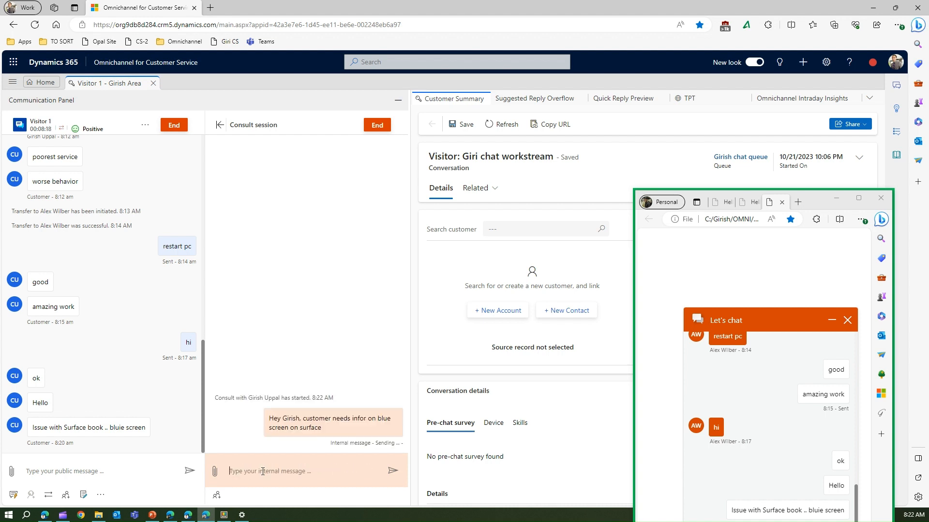
# - Reply as the supervisor in the consult session with "ask them to refer to 101 manual"
pyautogui.click(188, 515)
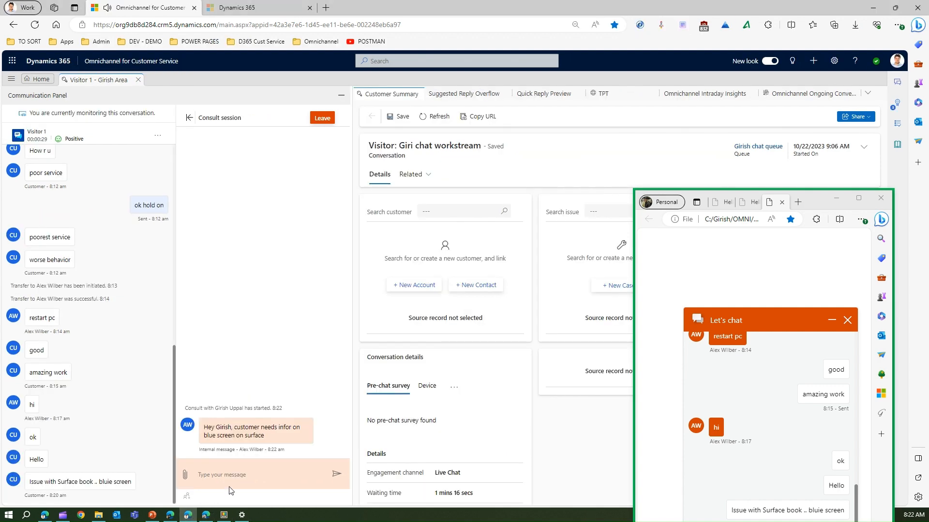
pyautogui.write('ask then')
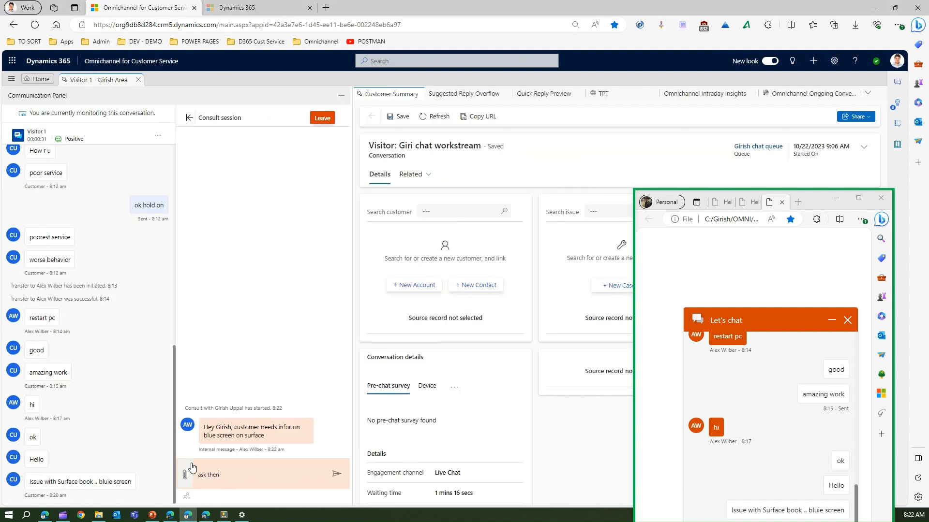
pyautogui.write(' to refer to 101 manual')
pyautogui.press('Return')
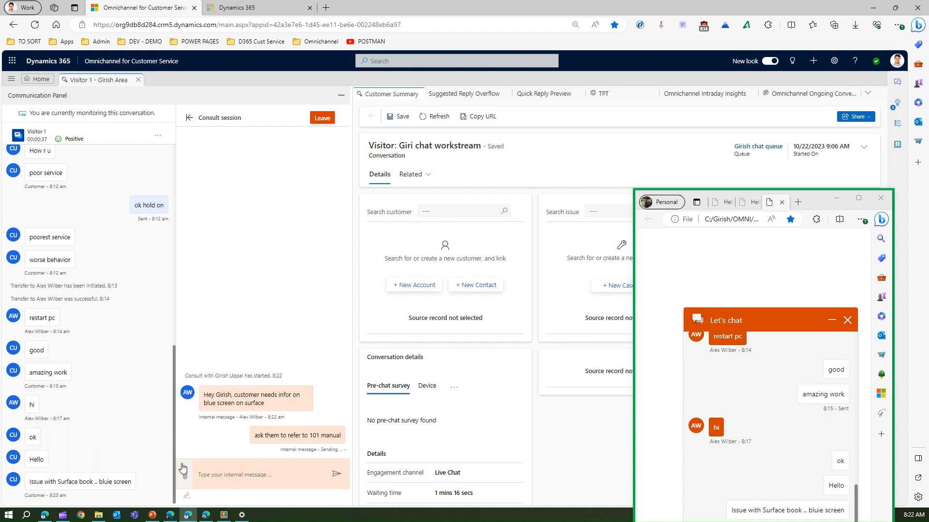
# - Send the public message "Refer 101 manual" to the customer from the agent's conversation
pyautogui.click(206, 515)
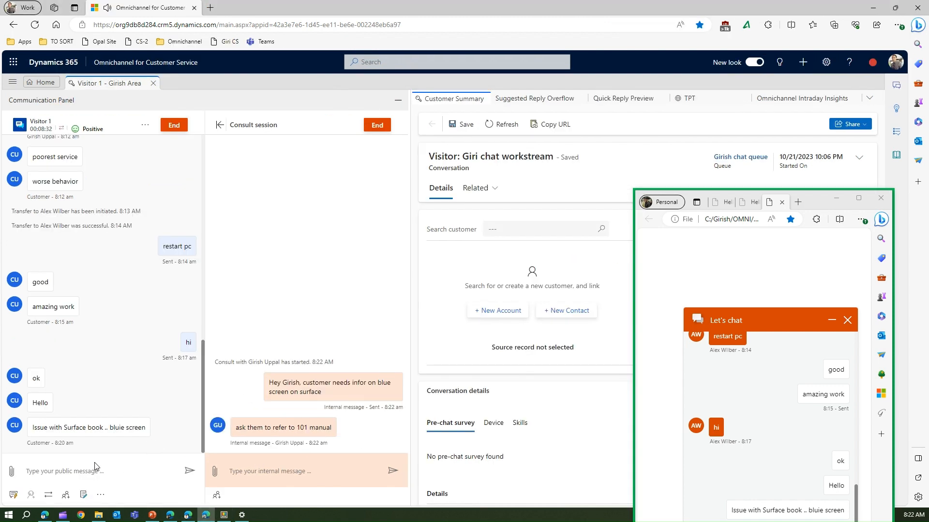
pyautogui.write('Refer 101 manua')
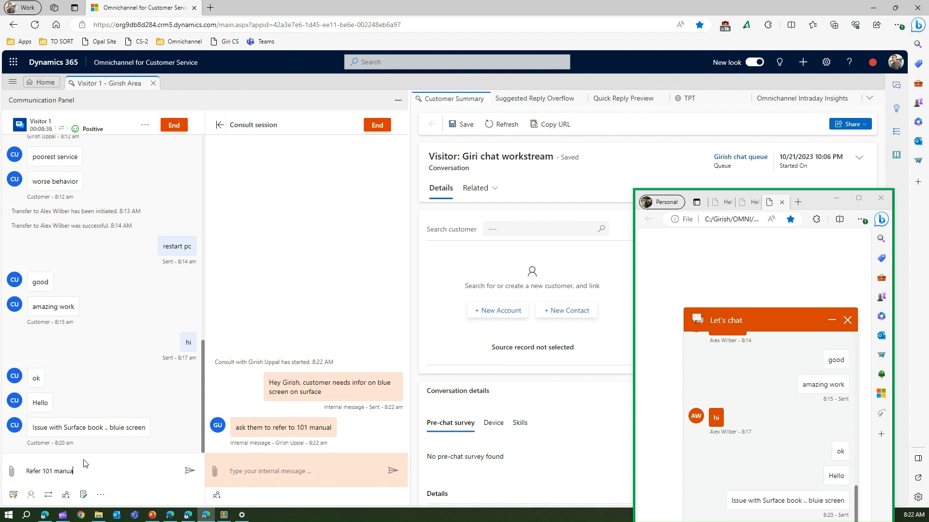
pyautogui.write('l')
pyautogui.press('Return')
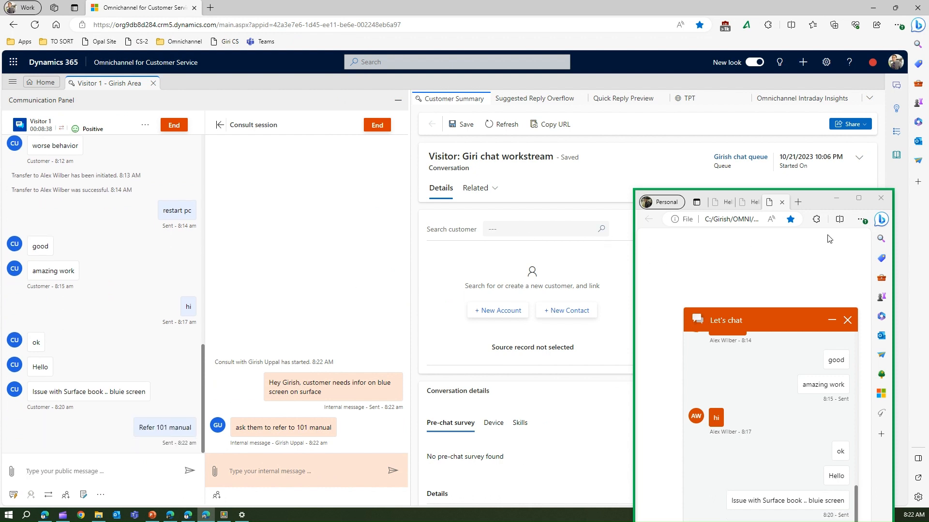
# - Bring the customer chat fully into view and reply "happy with the resolution" as the customer
pyautogui.moveTo(821, 200); pyautogui.dragTo(803, 88)
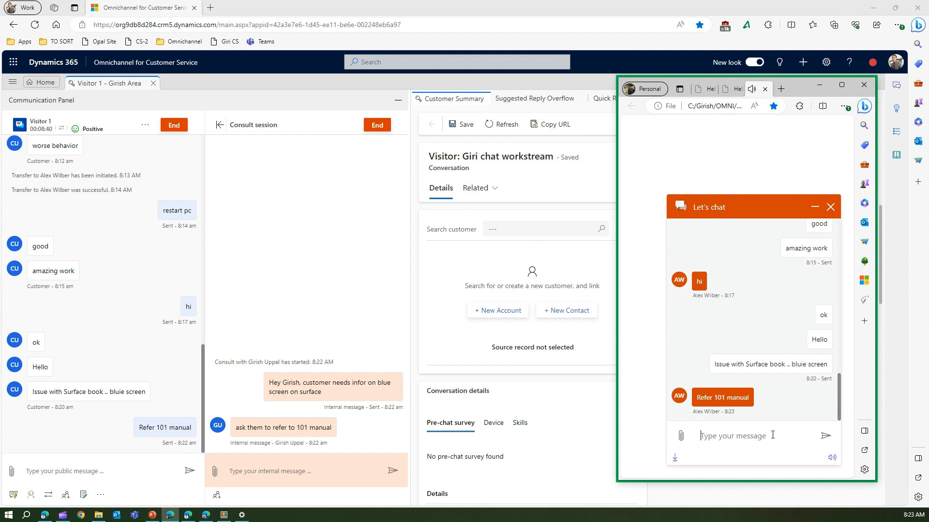
pyautogui.write('happy with the resolution')
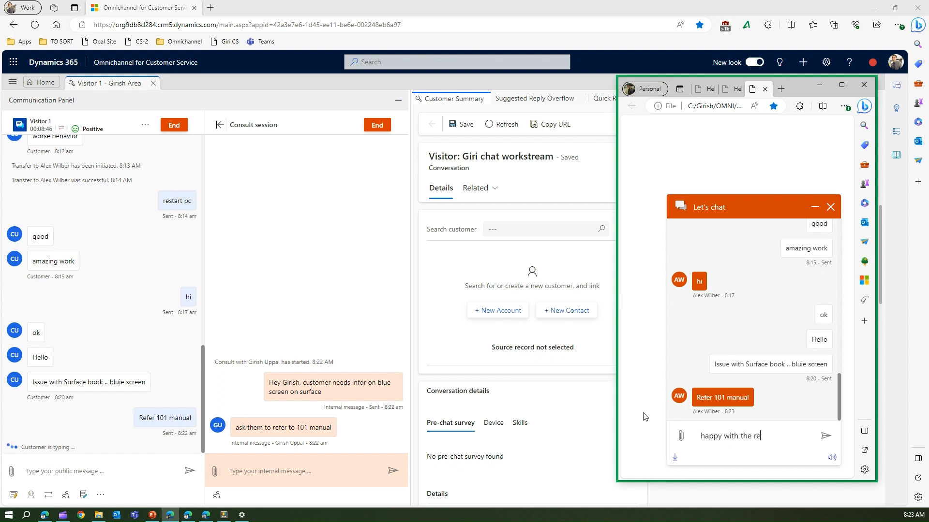
pyautogui.press('Return')
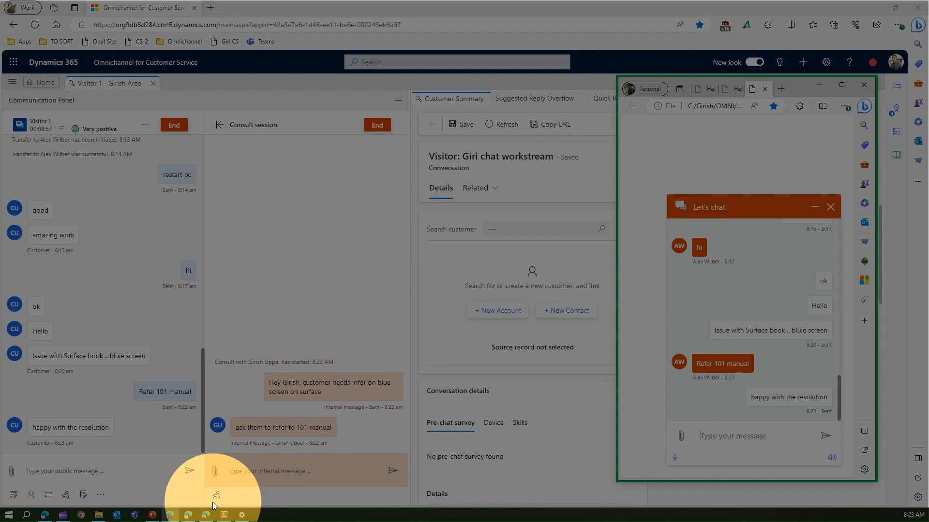
# - Leave the consult session as the supervisor and return to the agent's window
pyautogui.click(279, 310)
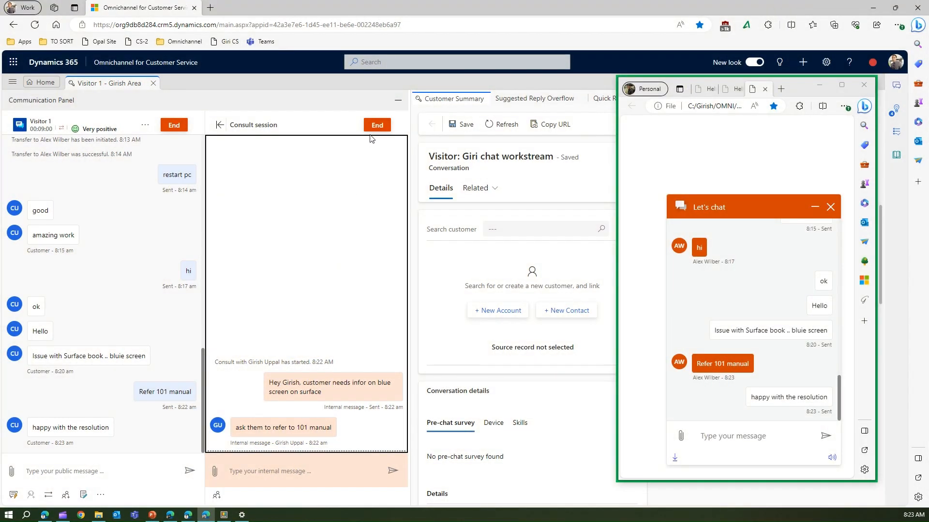
pyautogui.click(189, 517)
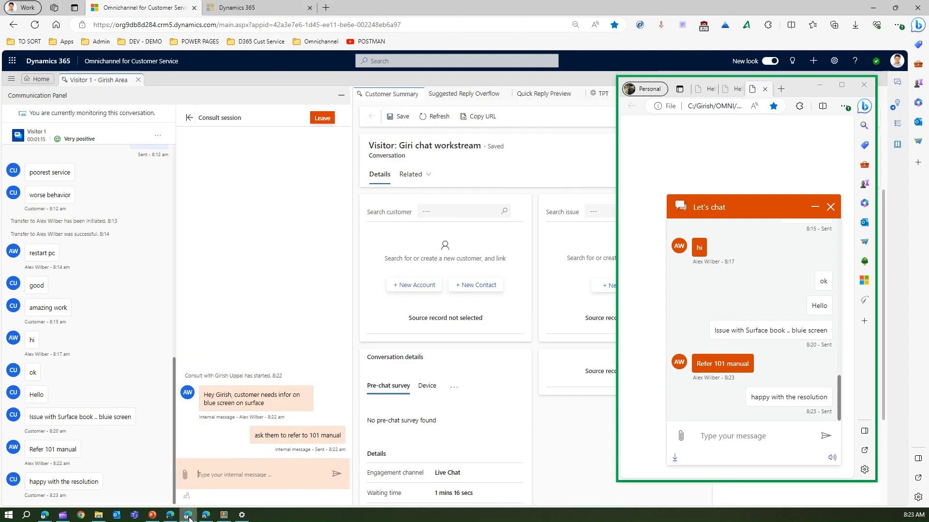
pyautogui.click(323, 119)
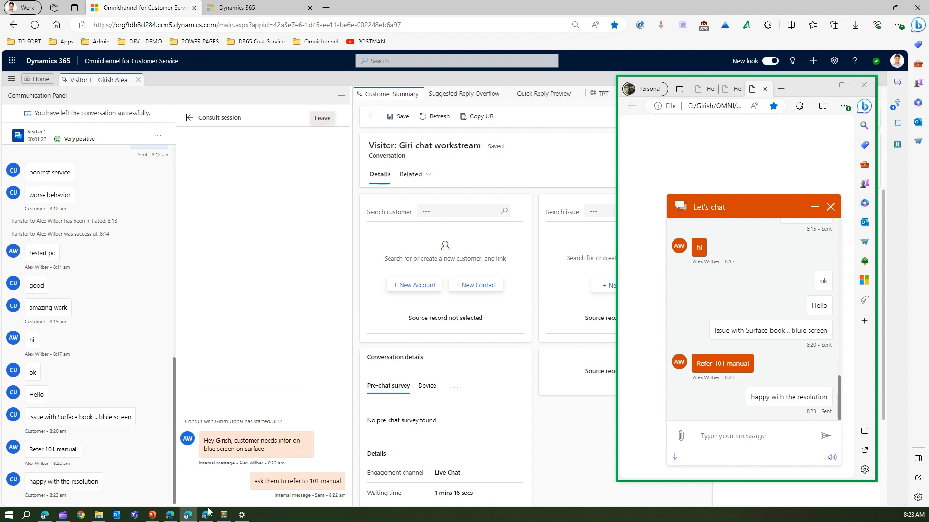
pyautogui.click(188, 516)
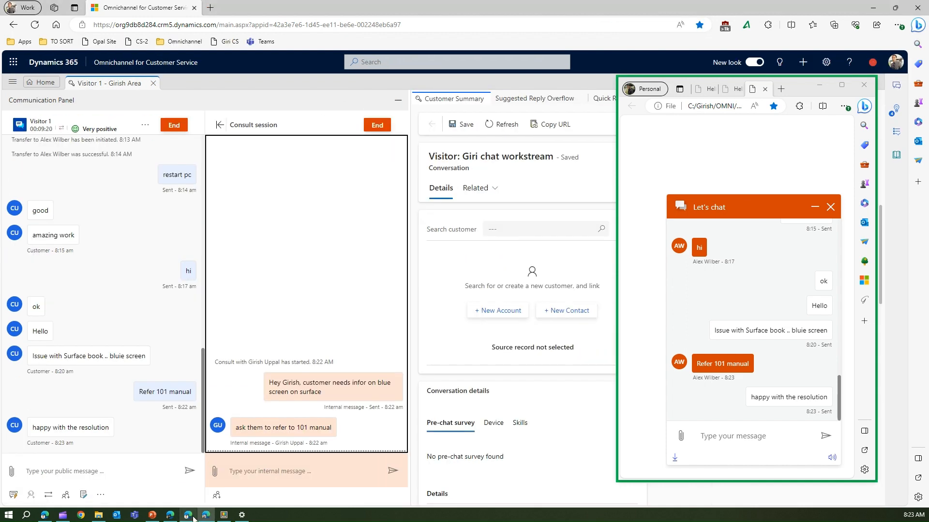
pyautogui.moveTo(205, 517)
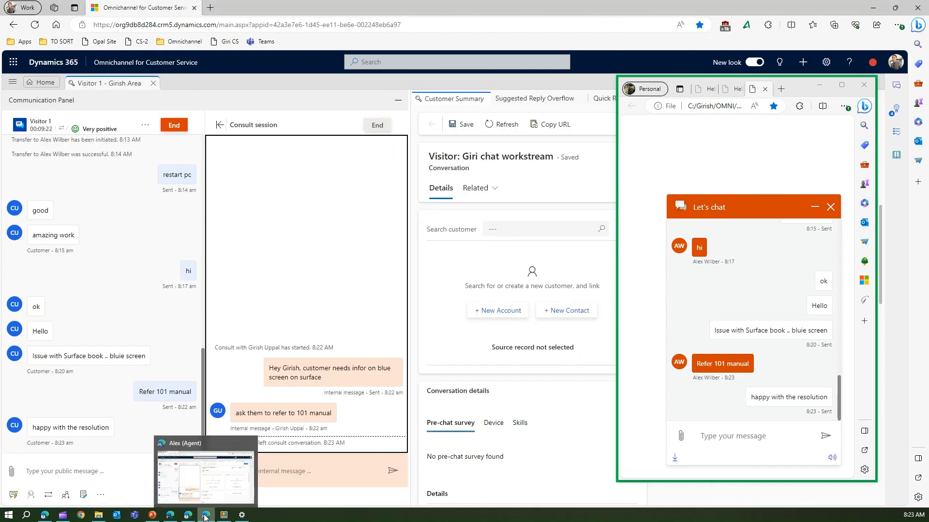
# - Switch to the supervisor's window and start monitoring the active Giri chat workstream conversation from the Omnichannel Ongoing Conversations Dashboard
pyautogui.click(87, 471)
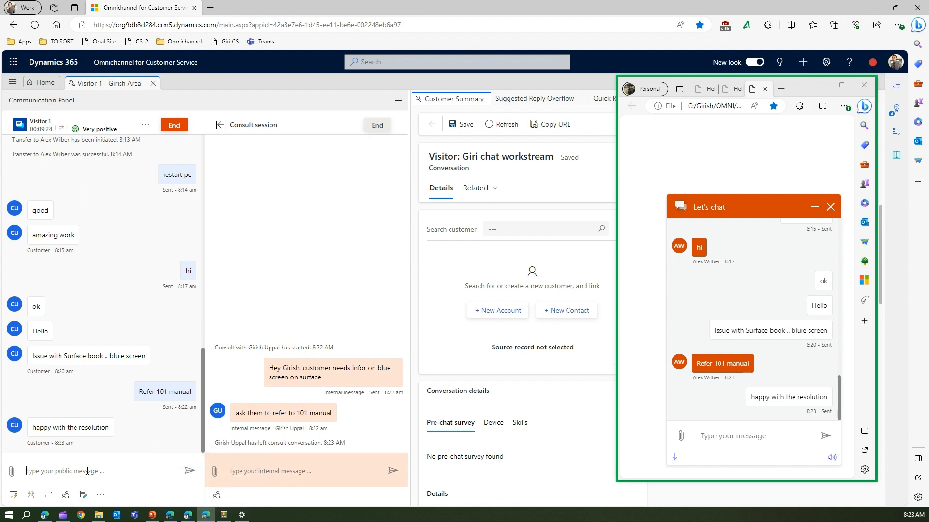
pyautogui.click(188, 515)
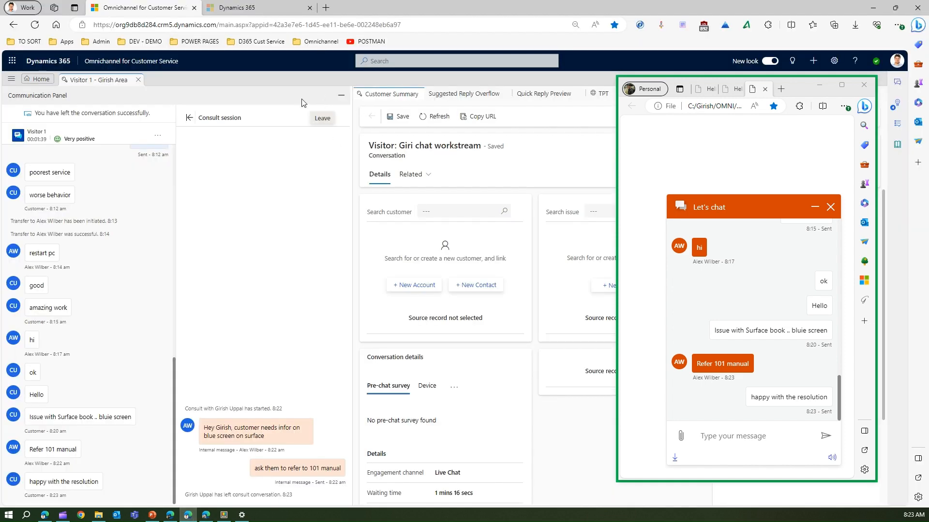
pyautogui.click(41, 79)
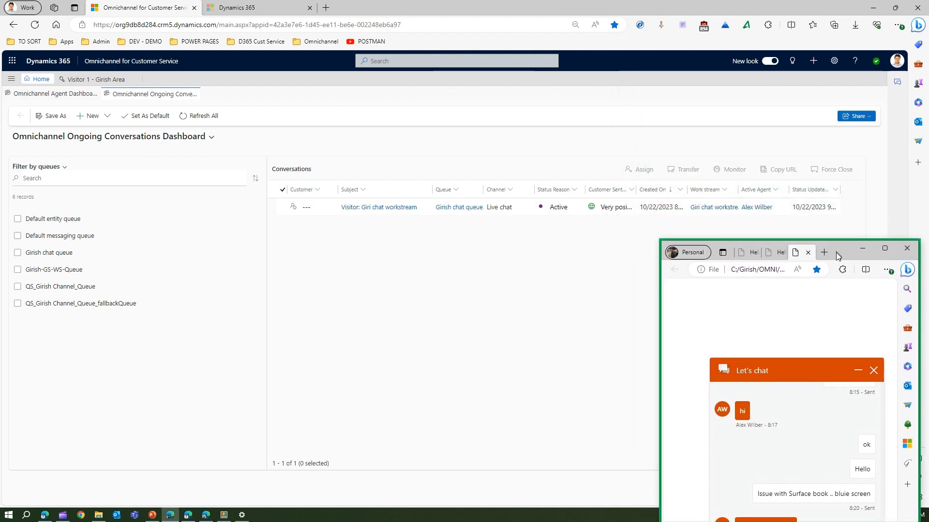
pyautogui.click(283, 208)
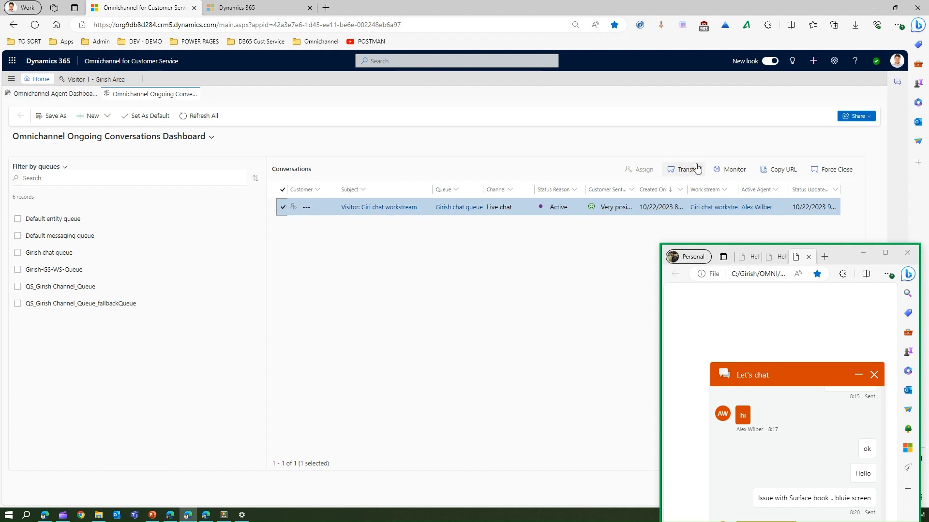
pyautogui.click(732, 170)
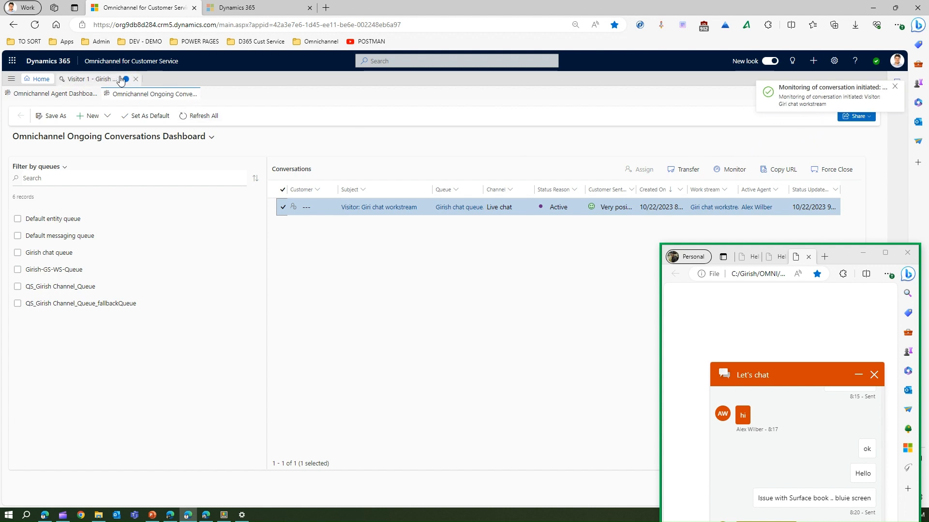
# - Open the monitored Visitor 1 conversation and join the consult with the agent as the supervisor
pyautogui.click(84, 81)
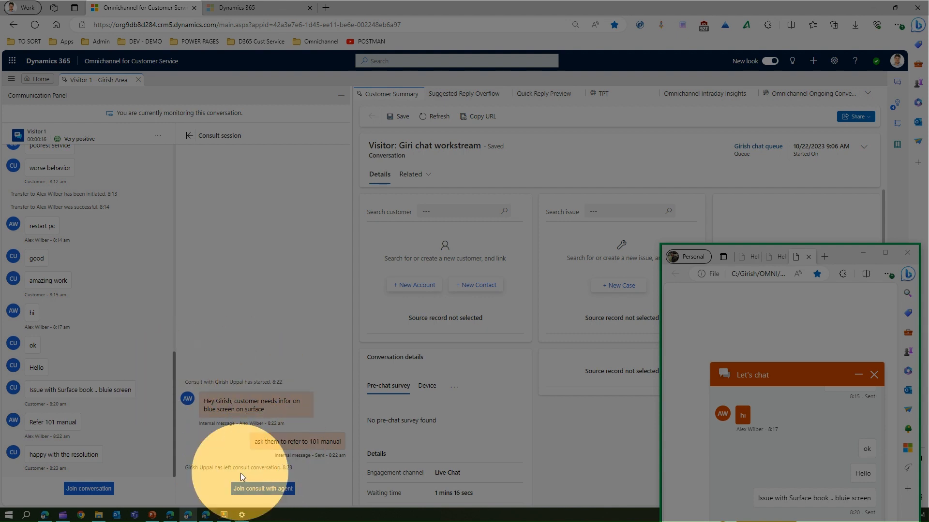
pyautogui.click(263, 489)
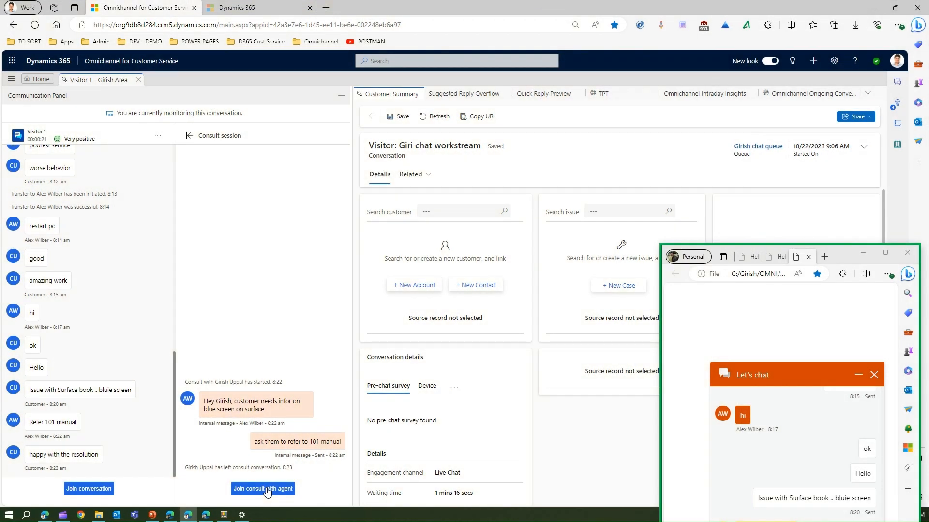
pyautogui.click(267, 489)
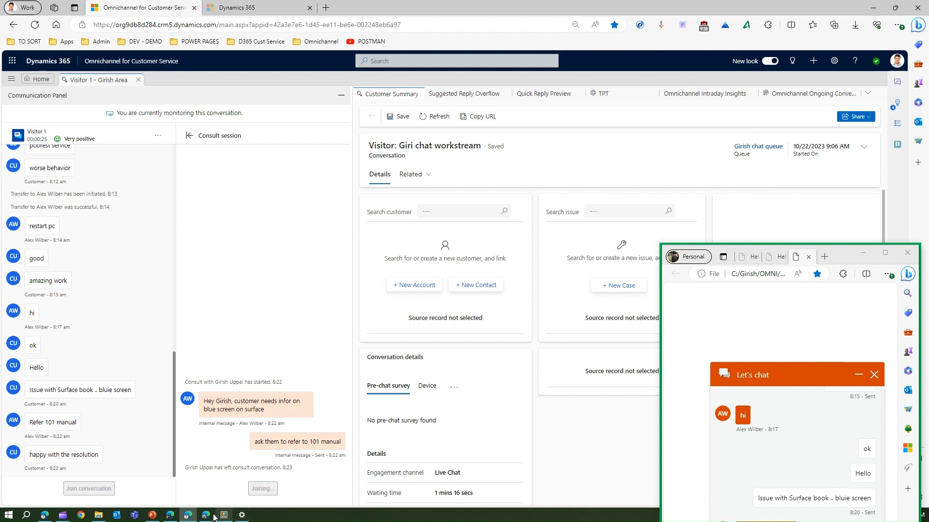
# - Send the internal message "Hello" in the consult session from the agent's window and bring the customer chat fully into view
pyautogui.moveTo(205, 515)
pyautogui.click(252, 473)
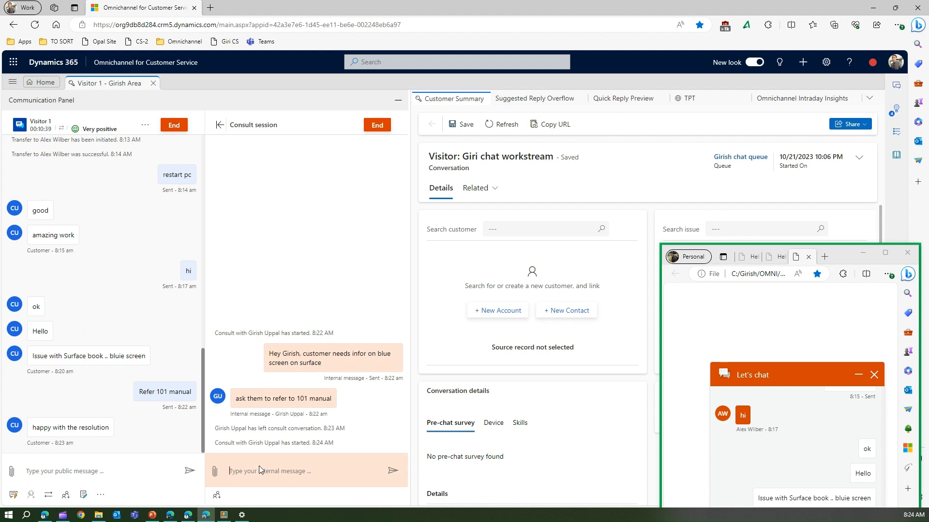
pyautogui.write('H')
pyautogui.press('Return')
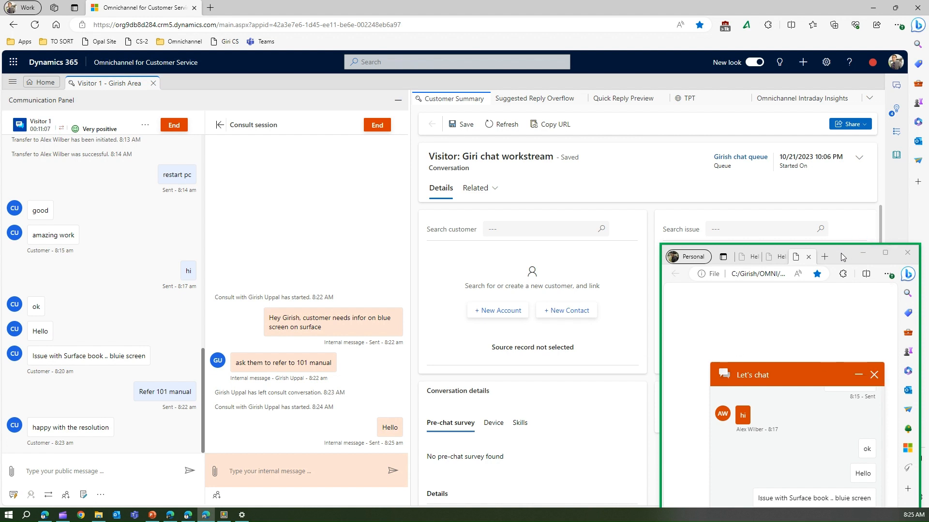
pyautogui.moveTo(840, 253); pyautogui.dragTo(795, 73)
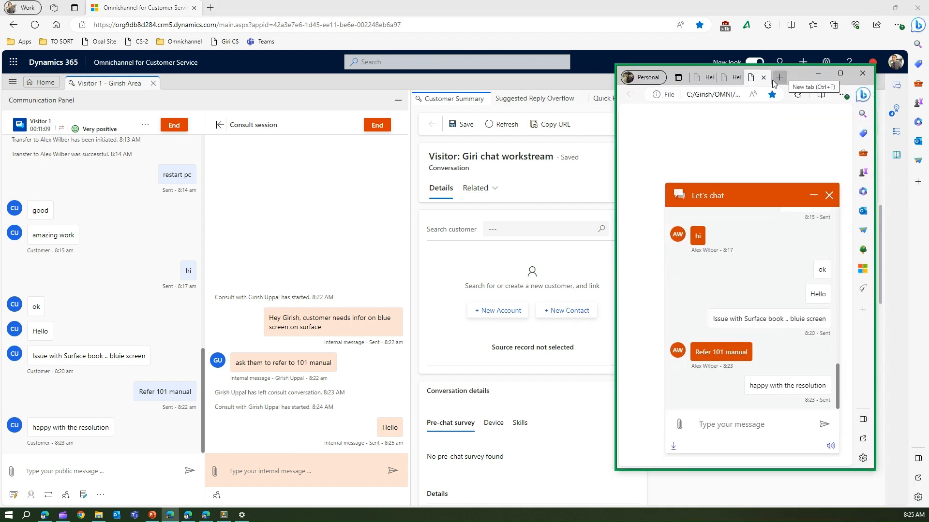